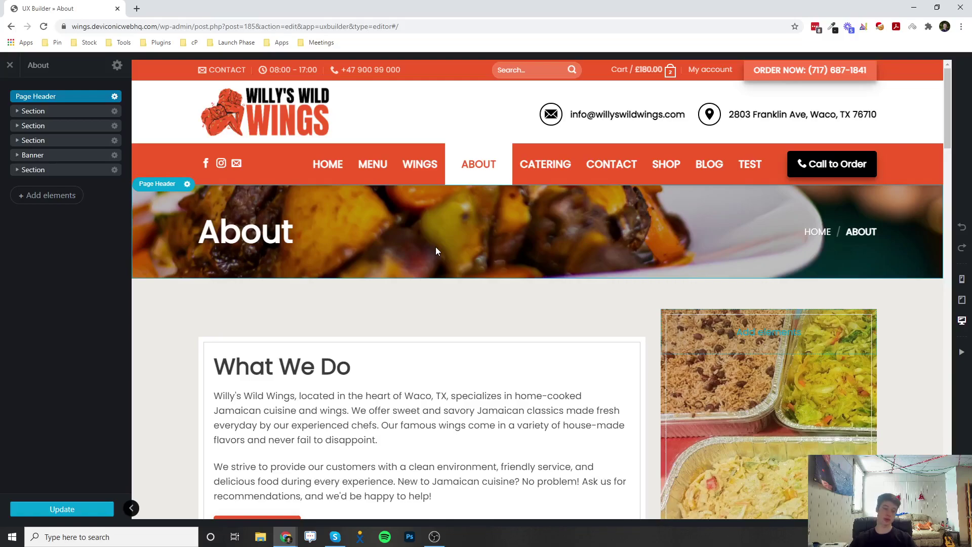
- Open the Add Content element library just below the About page header
{"action": "scroll", "coordinate": [446, 293], "scroll_direction": "down", "scroll_amount": 2}
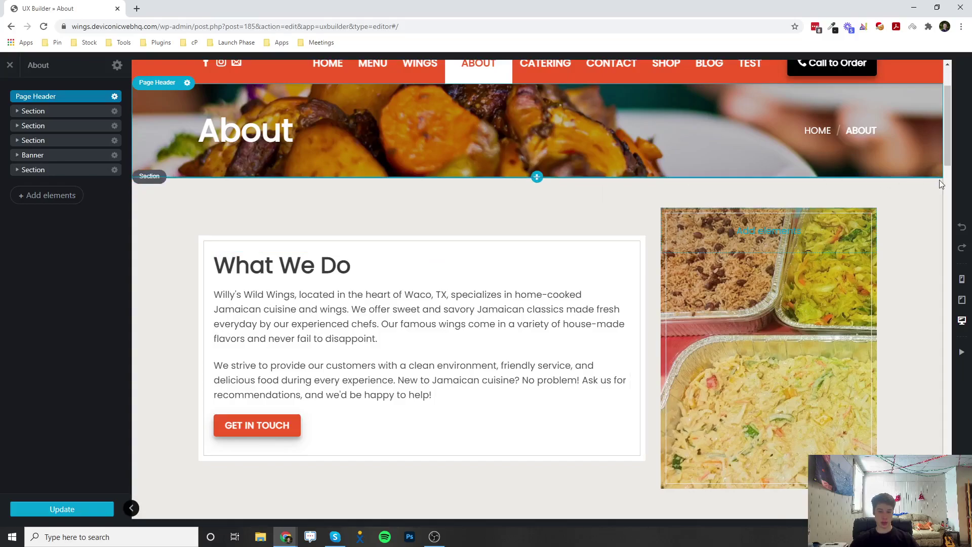
{"action": "left_click", "coordinate": [537, 178]}
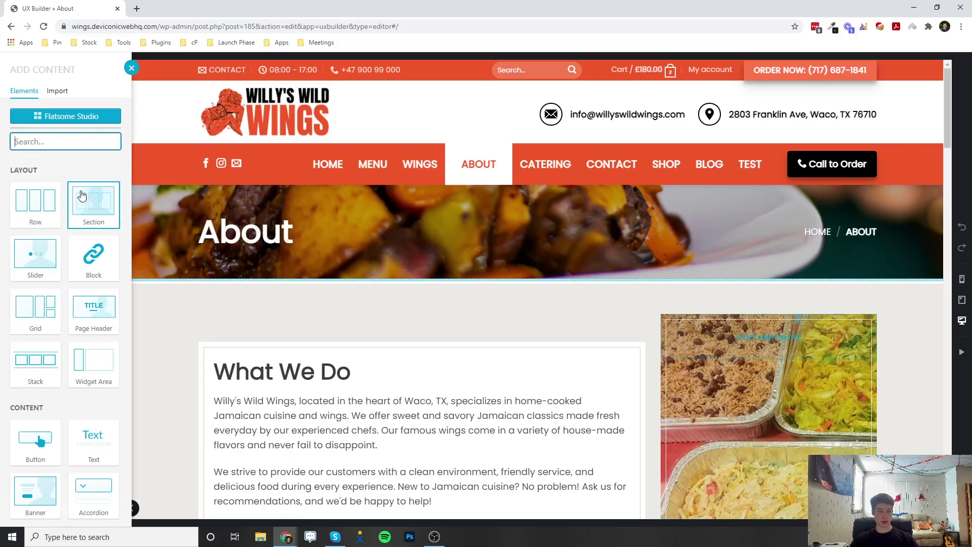
- Insert an empty Section below the page header and select it to show its settings
{"action": "left_click", "coordinate": [90, 203]}
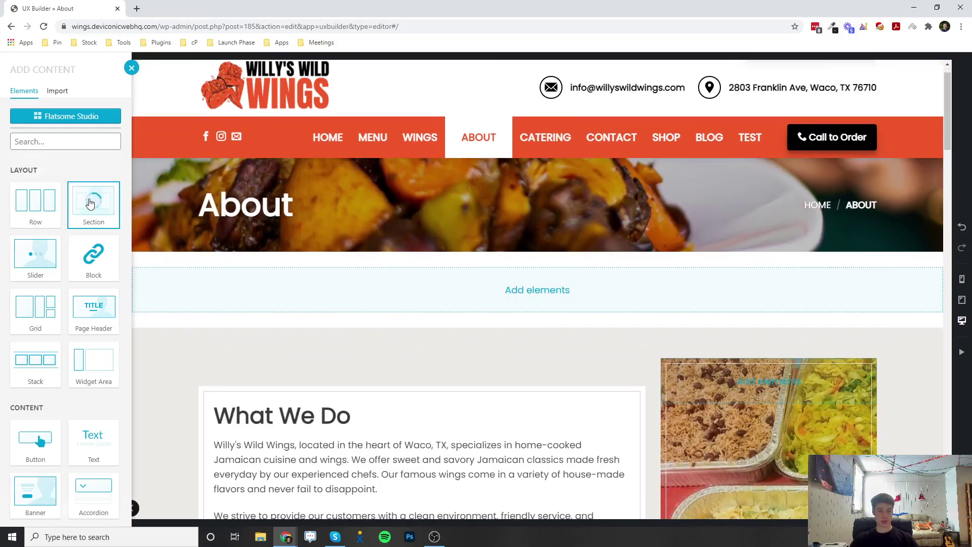
{"action": "left_click", "coordinate": [172, 262]}
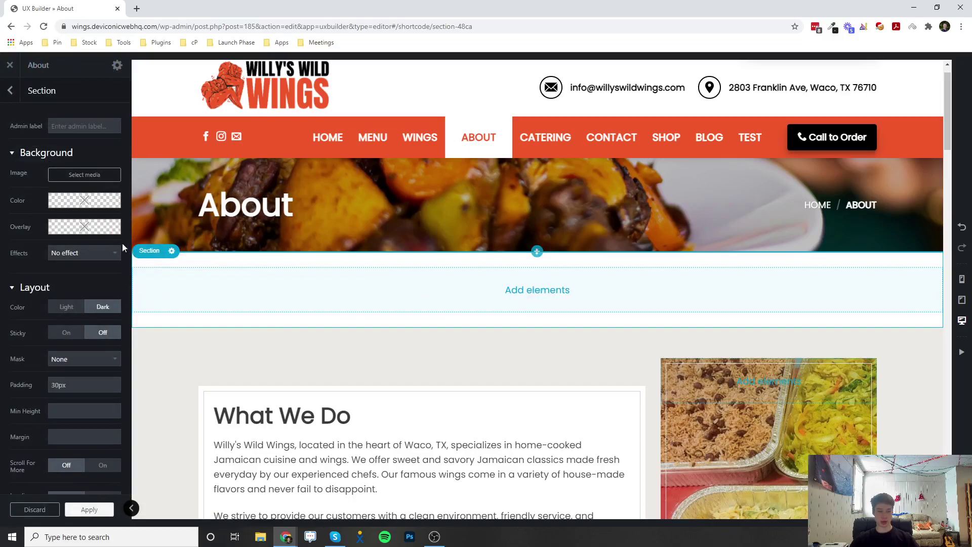
{"action": "scroll", "coordinate": [58, 208], "scroll_direction": "down", "scroll_amount": 5}
{"action": "scroll", "coordinate": [59, 208], "scroll_direction": "up", "scroll_amount": 6}
{"action": "mouse_move", "coordinate": [57, 208]}
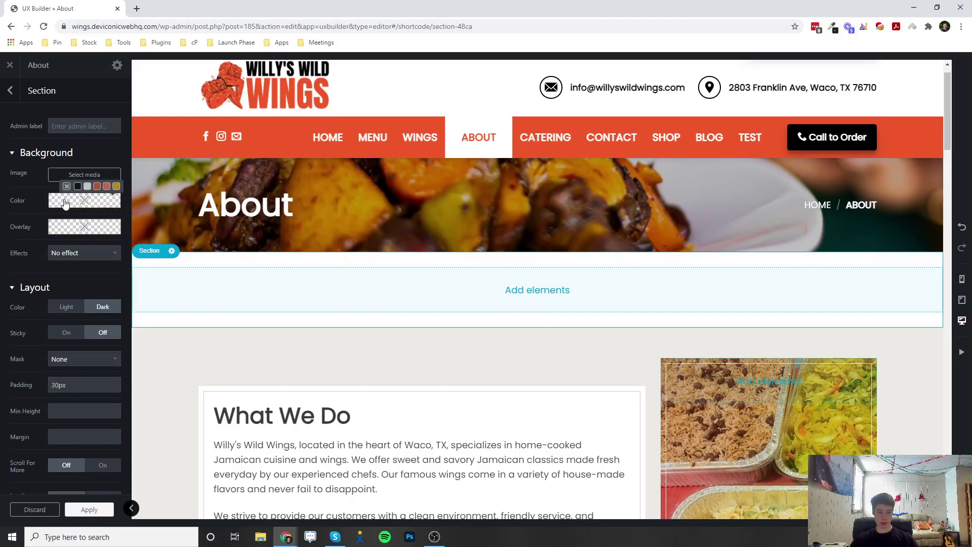
{"action": "mouse_move", "coordinate": [56, 230]}
{"action": "left_click", "coordinate": [55, 254]}
{"action": "left_click", "coordinate": [66, 254]}
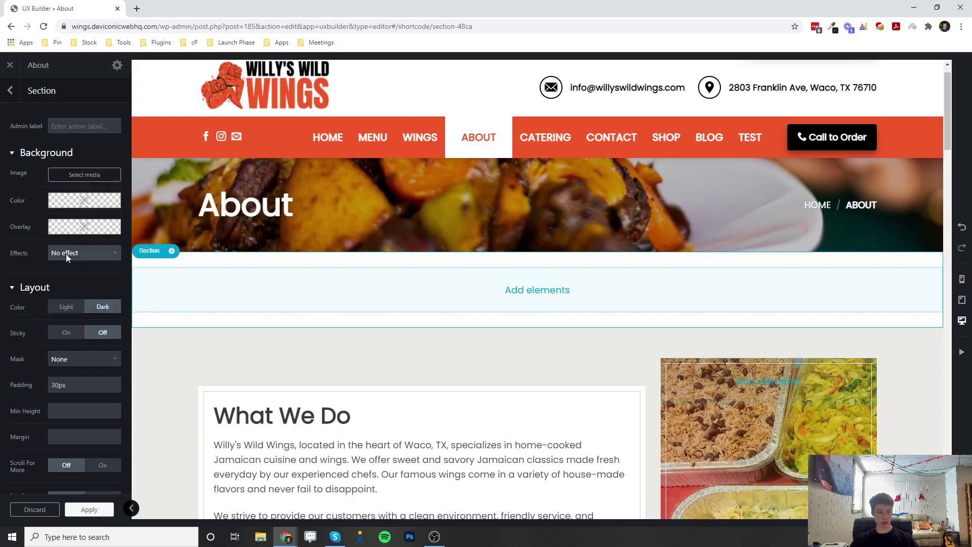
{"action": "scroll", "coordinate": [65, 254], "scroll_direction": "down", "scroll_amount": 1}
{"action": "scroll", "coordinate": [65, 254], "scroll_direction": "down", "scroll_amount": 1}
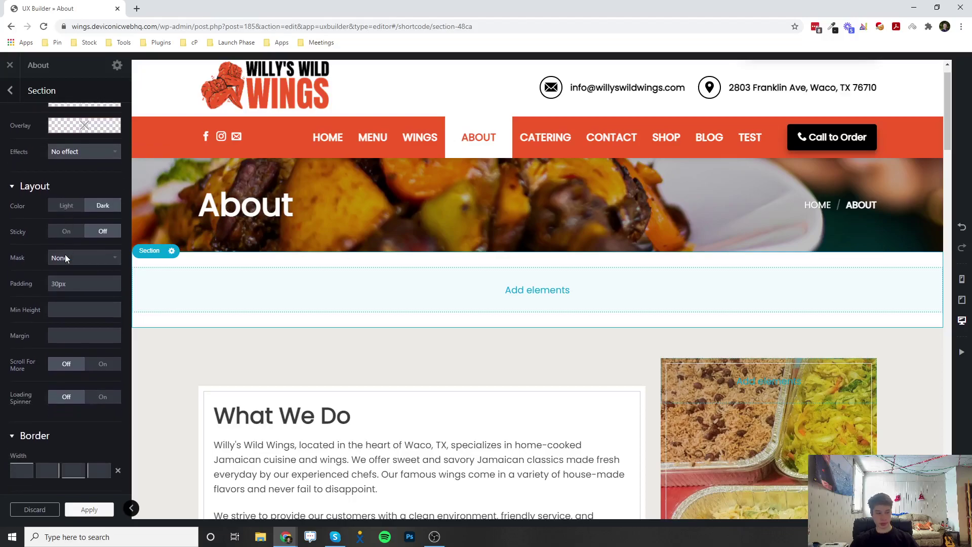
{"action": "left_click", "coordinate": [80, 207]}
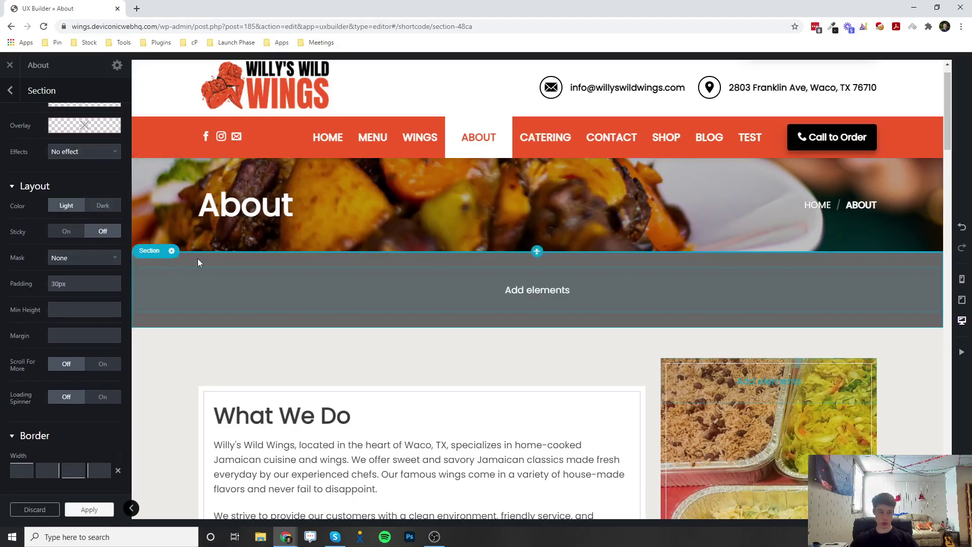
{"action": "left_click", "coordinate": [98, 206]}
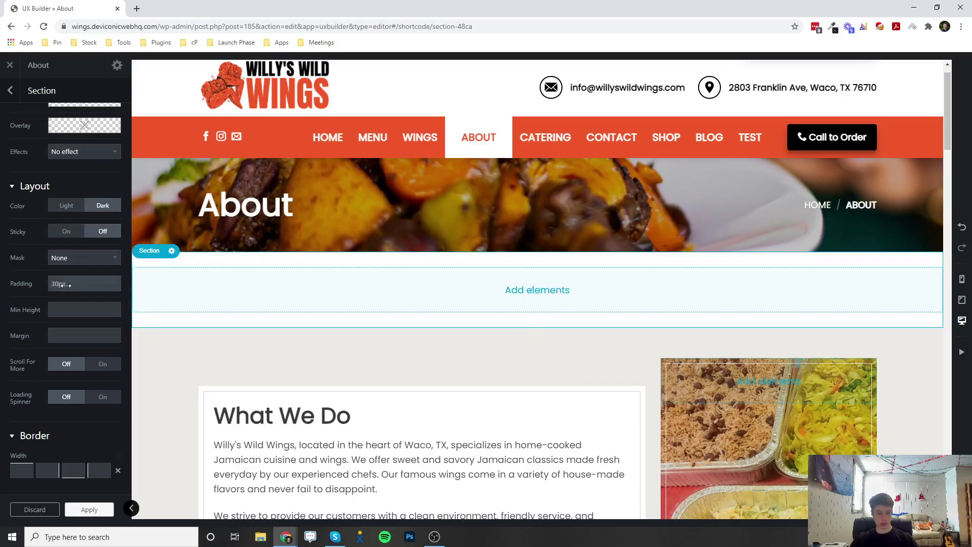
{"action": "left_click_drag", "start_coordinate": [64, 285], "coordinate": [113, 279]}
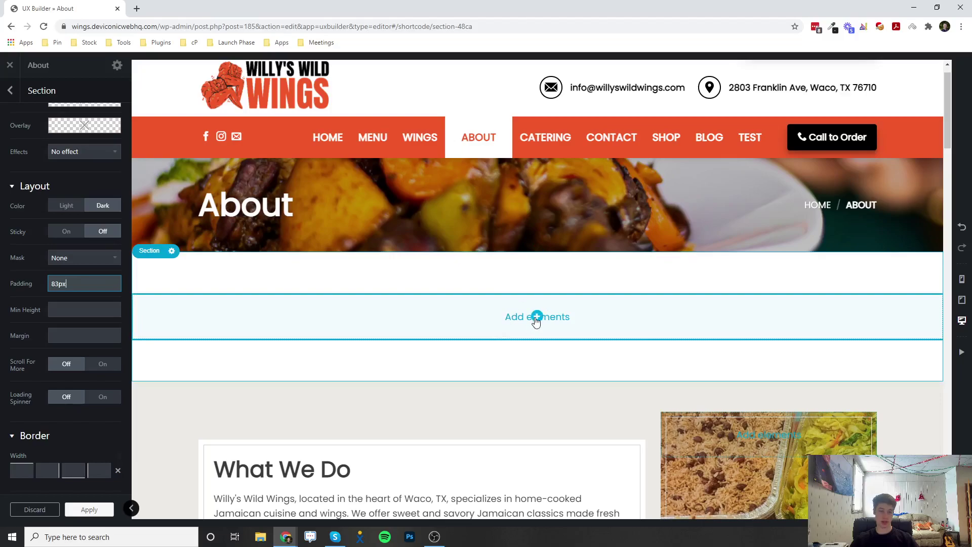
{"action": "left_click_drag", "start_coordinate": [87, 288], "coordinate": [34, 284]}
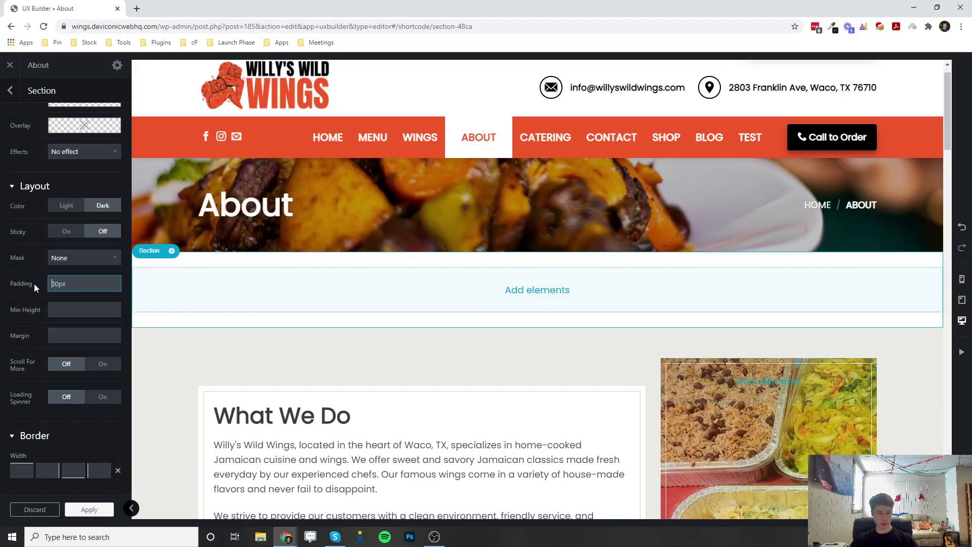
{"action": "left_click", "coordinate": [95, 310]}
{"action": "type", "text": "500"}
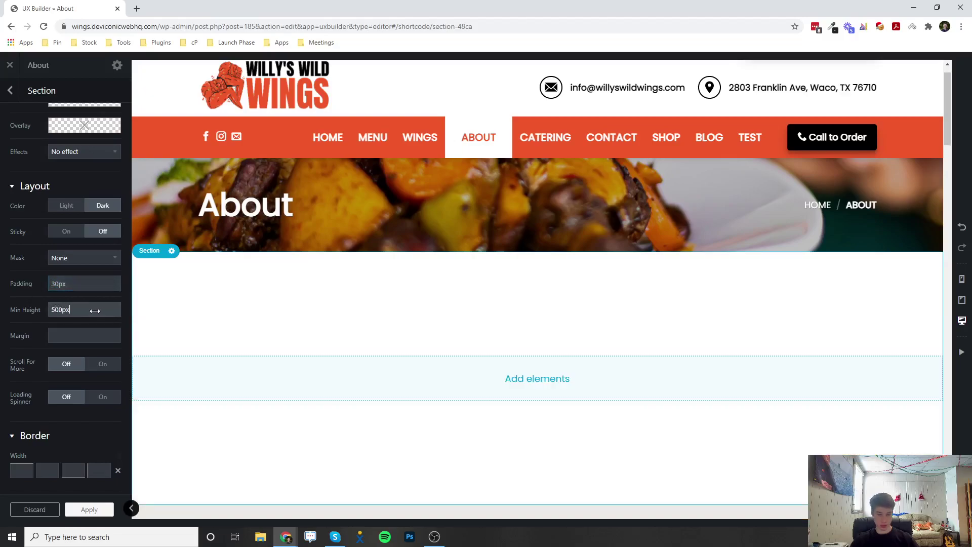
{"action": "scroll", "coordinate": [378, 327], "scroll_direction": "down", "scroll_amount": 2}
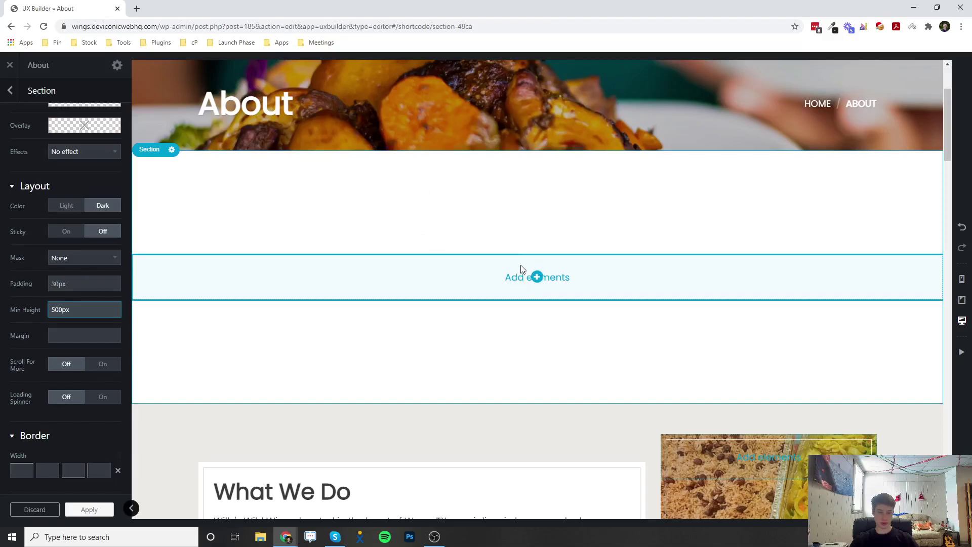
{"action": "double_click", "coordinate": [88, 310]}
{"action": "key", "text": "BackSpace"}
{"action": "scroll", "coordinate": [88, 310], "scroll_direction": "down", "scroll_amount": 4}
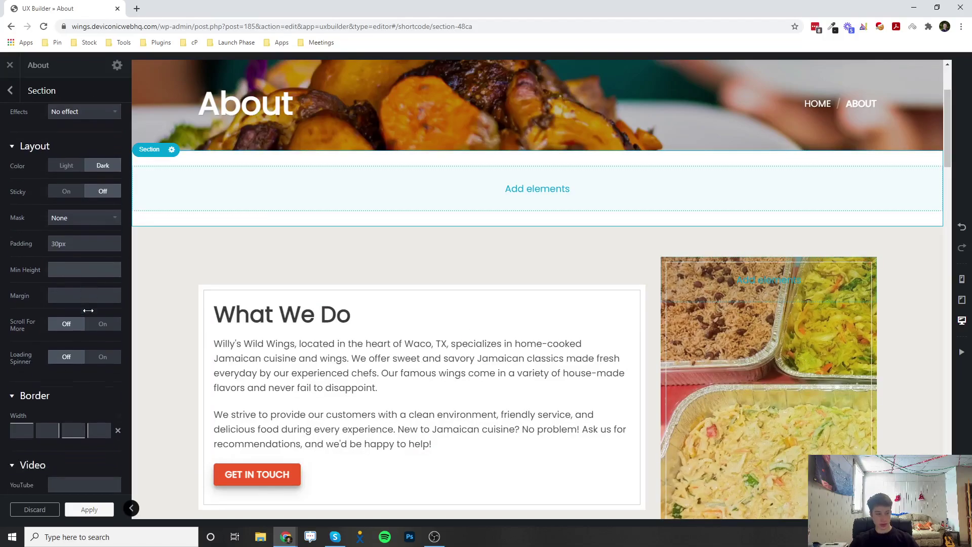
{"action": "scroll", "coordinate": [88, 310], "scroll_direction": "down", "scroll_amount": 3}
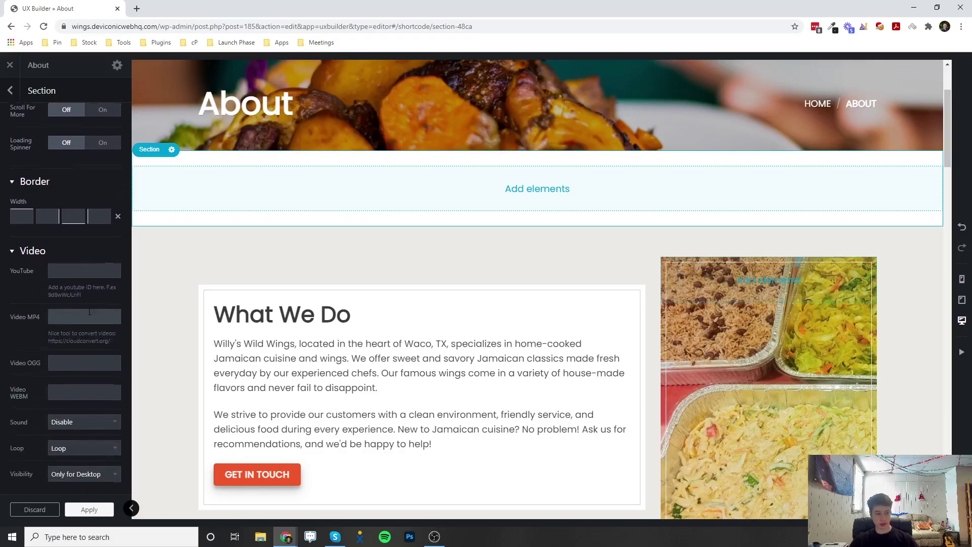
{"action": "scroll", "coordinate": [89, 310], "scroll_direction": "up", "scroll_amount": 6}
{"action": "scroll", "coordinate": [88, 310], "scroll_direction": "up", "scroll_amount": 3}
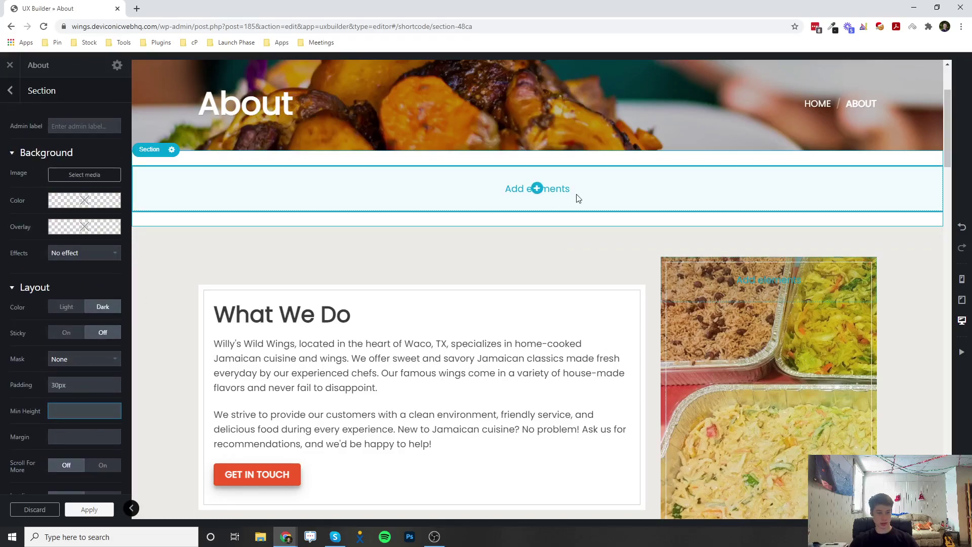
- Add a trial Lorem ipsum Text element to the new section, then delete it
{"action": "left_click", "coordinate": [538, 189]}
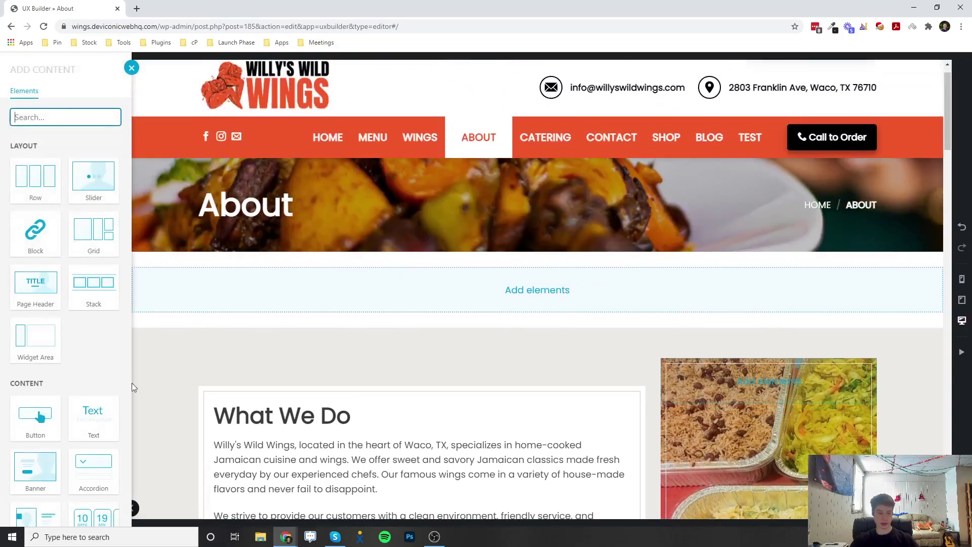
{"action": "left_click", "coordinate": [93, 418]}
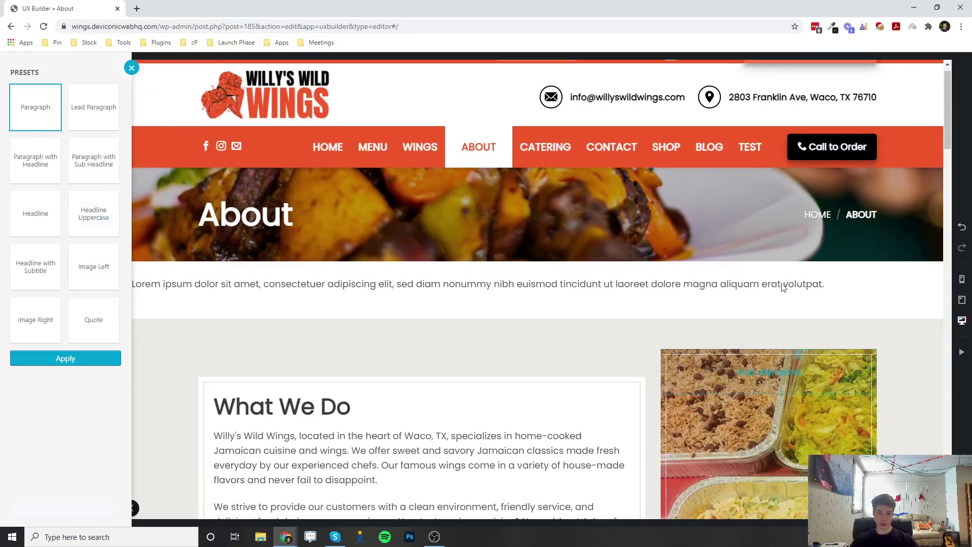
{"action": "left_click", "coordinate": [765, 285]}
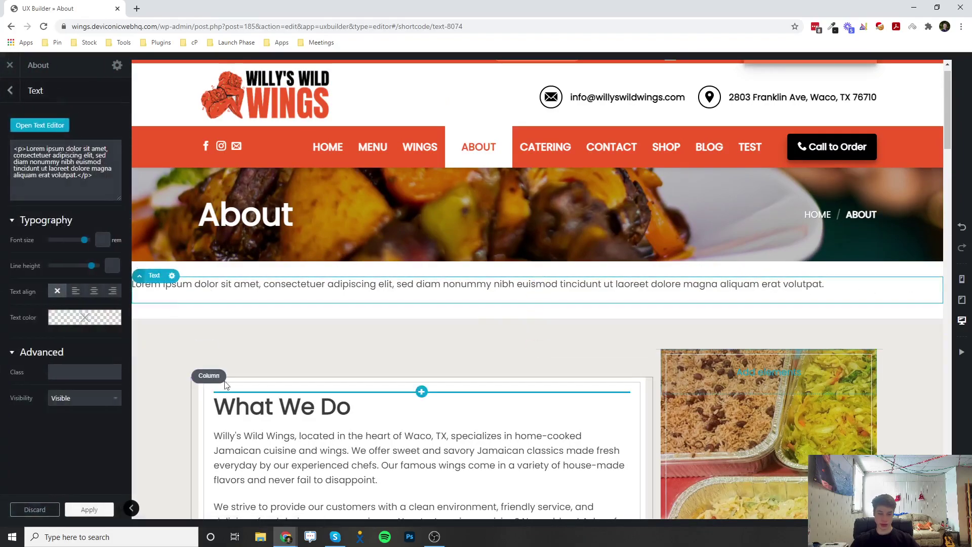
{"action": "right_click", "coordinate": [564, 295]}
{"action": "left_click", "coordinate": [538, 377]}
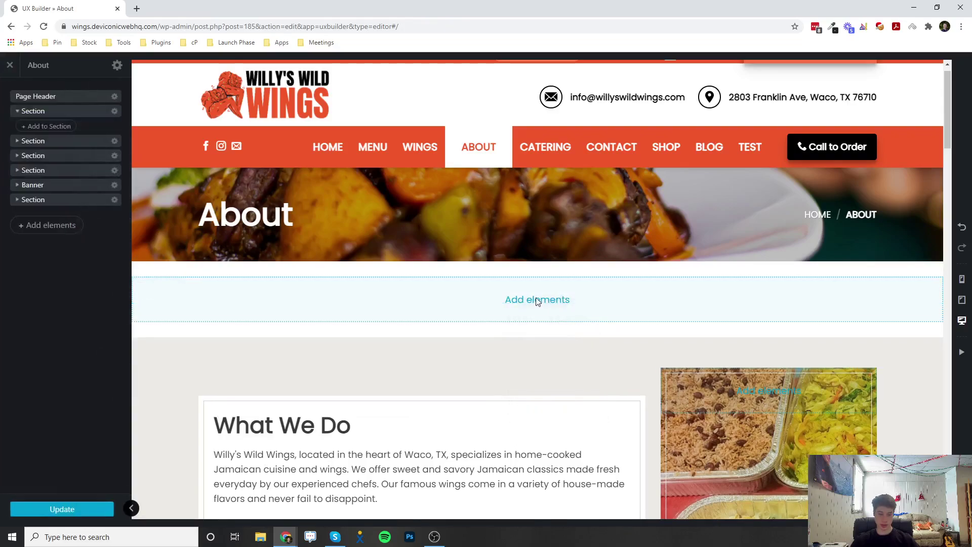
- Insert a Row with a single full-width column into the empty section, then select the column
{"action": "left_click", "coordinate": [537, 300]}
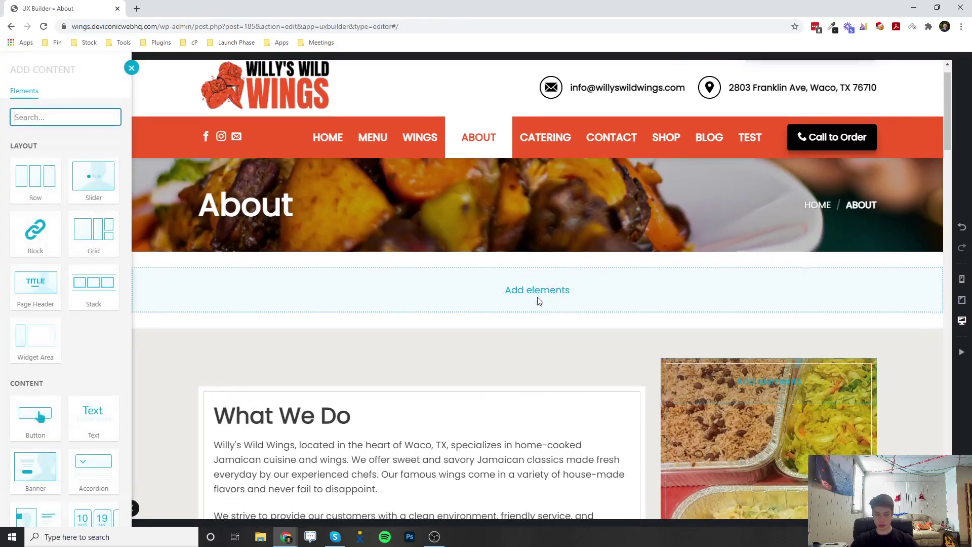
{"action": "left_click", "coordinate": [30, 179]}
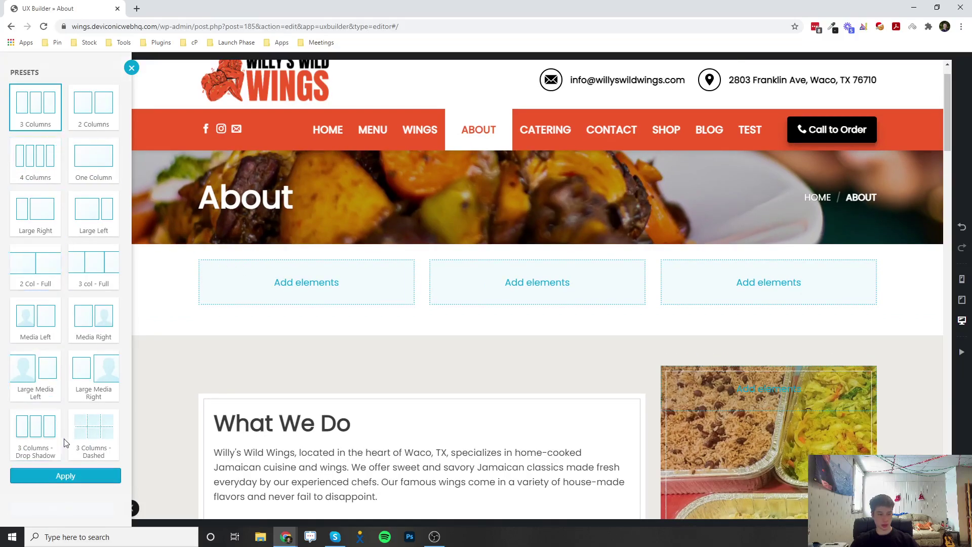
{"action": "left_click", "coordinate": [91, 174]}
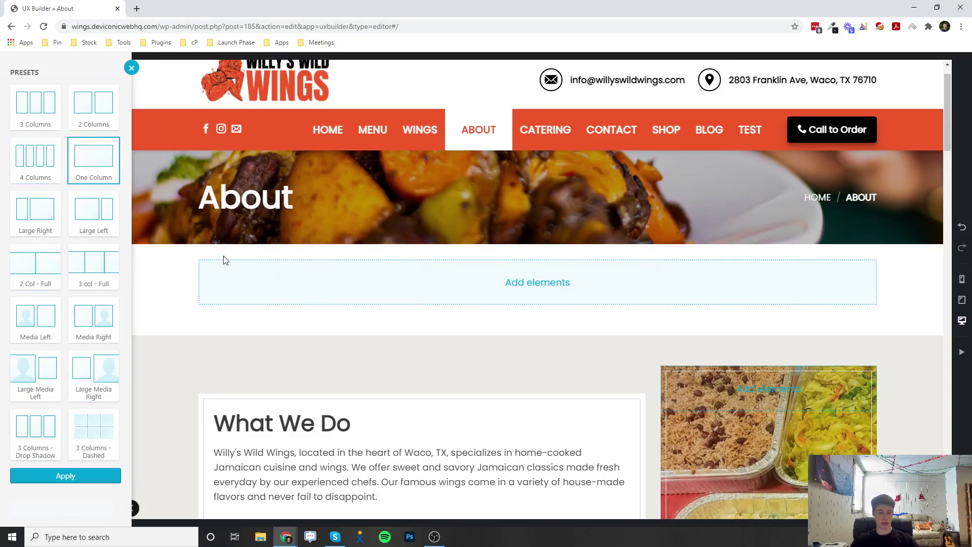
{"action": "left_click", "coordinate": [383, 282]}
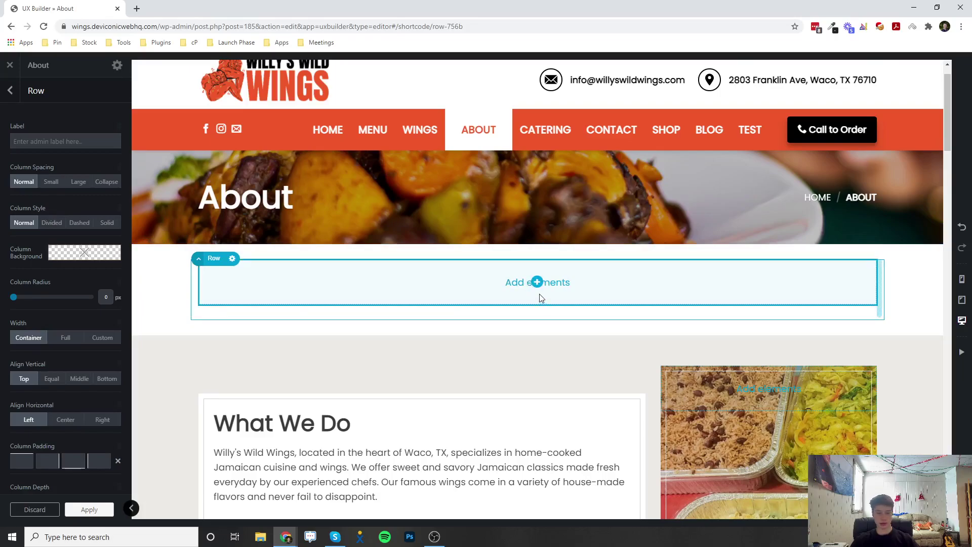
{"action": "left_click", "coordinate": [536, 282]}
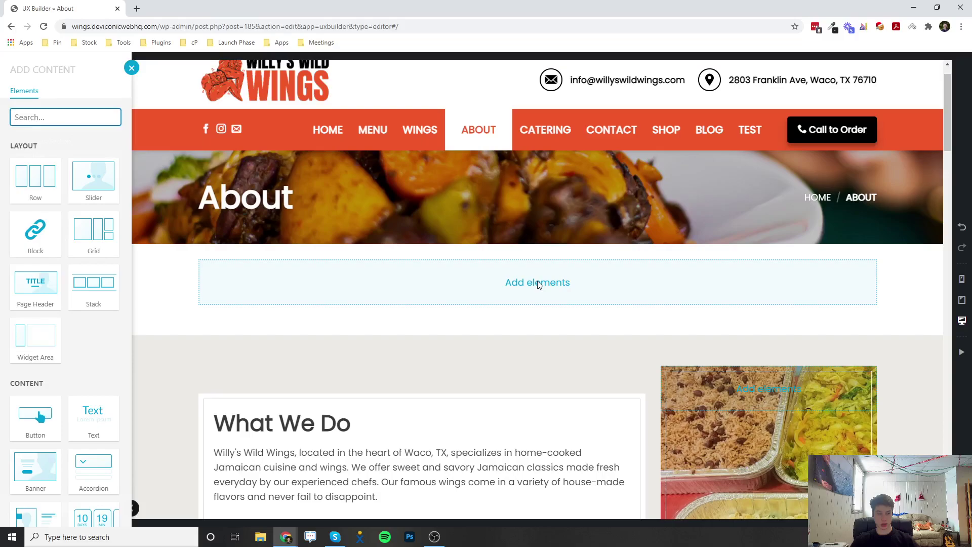
{"action": "left_click", "coordinate": [531, 284]}
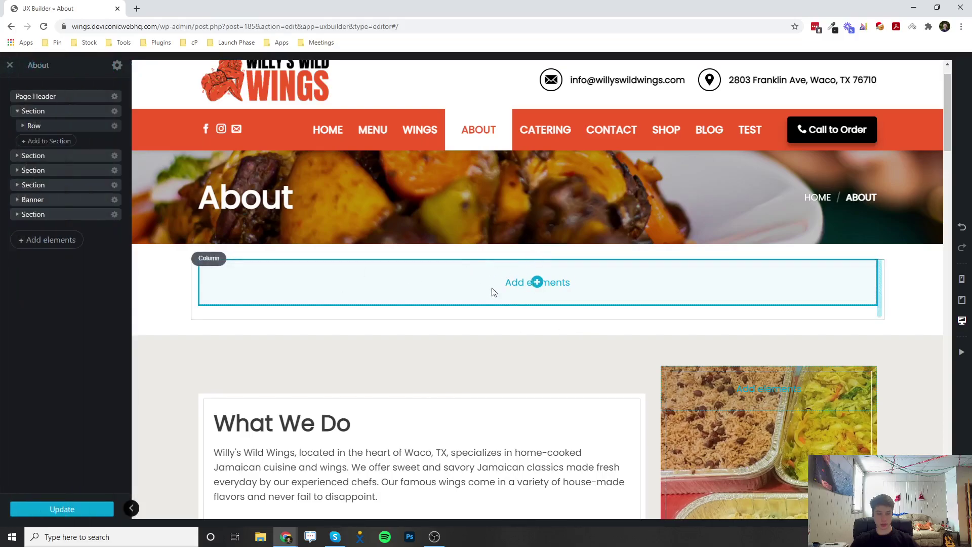
- Add a Lorem ipsum Text element into the row's column, then select the section
{"action": "left_click", "coordinate": [537, 283]}
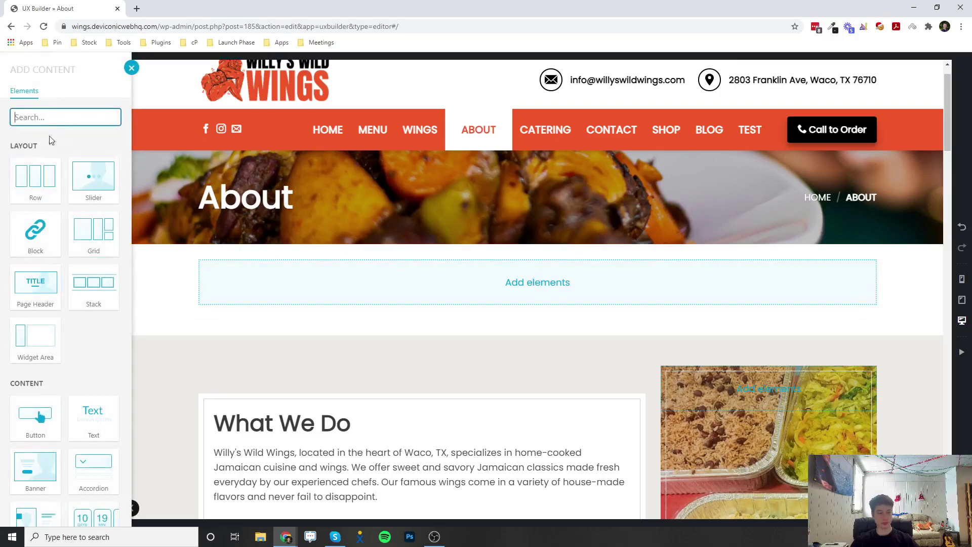
{"action": "scroll", "coordinate": [77, 345], "scroll_direction": "down", "scroll_amount": 9}
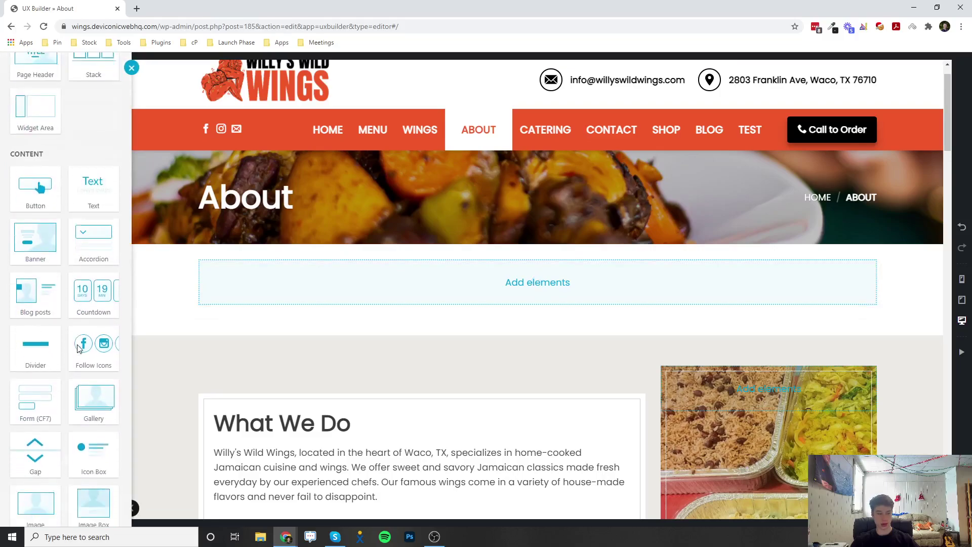
{"action": "scroll", "coordinate": [81, 339], "scroll_direction": "up", "scroll_amount": 7}
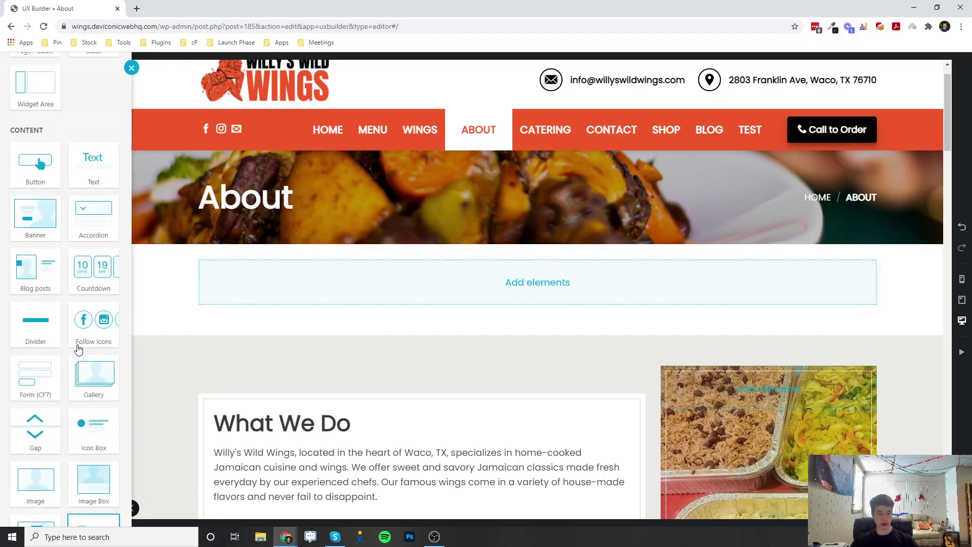
{"action": "left_click", "coordinate": [89, 320]}
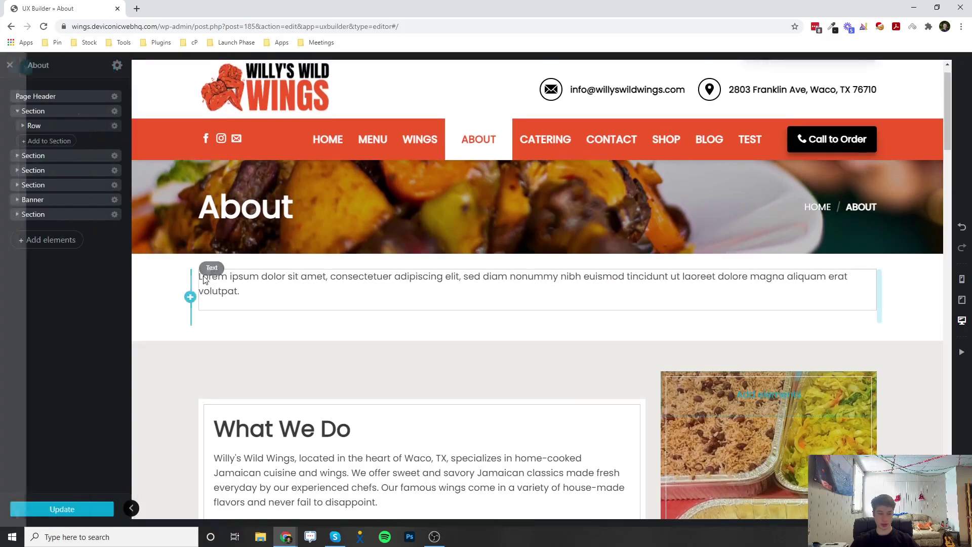
{"action": "left_click", "coordinate": [151, 291]}
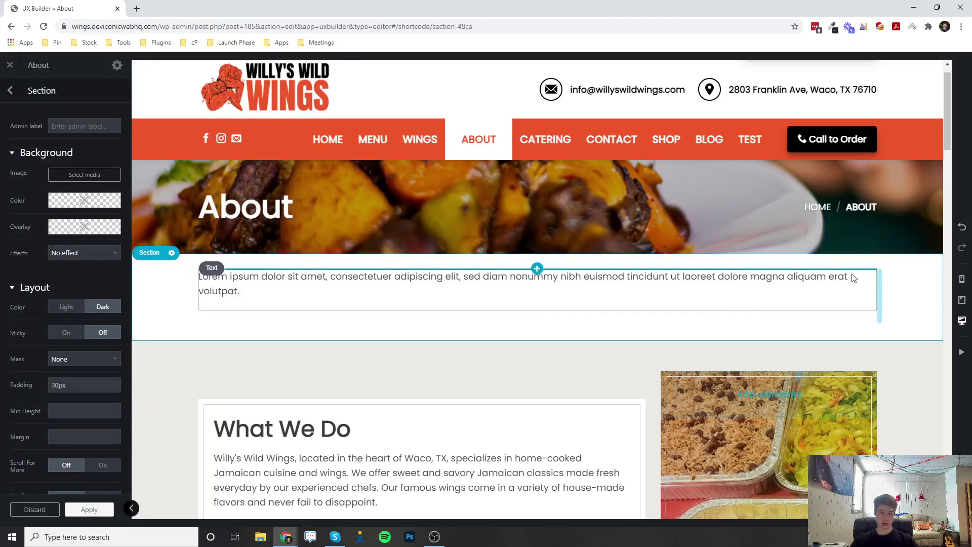
- Set the Lorem ipsum column's width to 6 of 12
{"action": "left_click", "coordinate": [256, 317]}
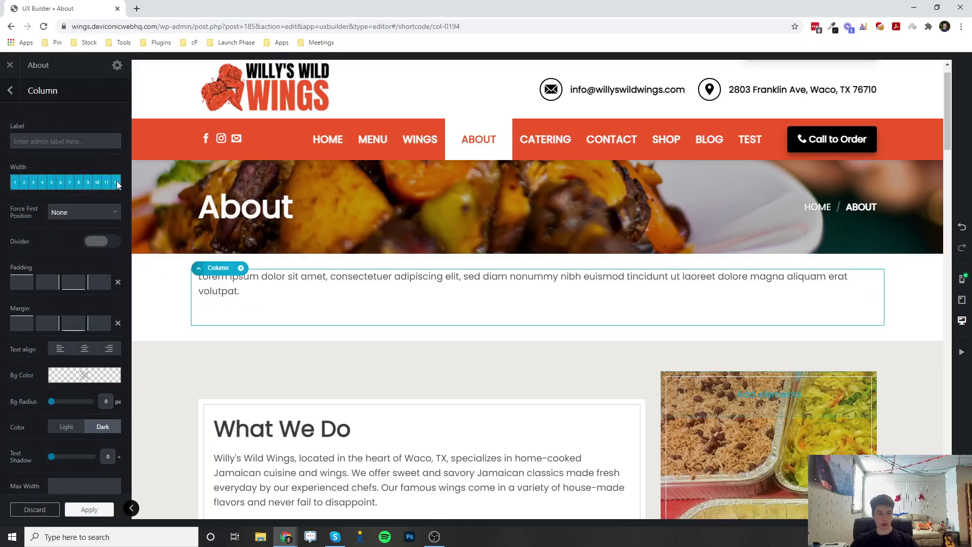
{"action": "left_click", "coordinate": [62, 185]}
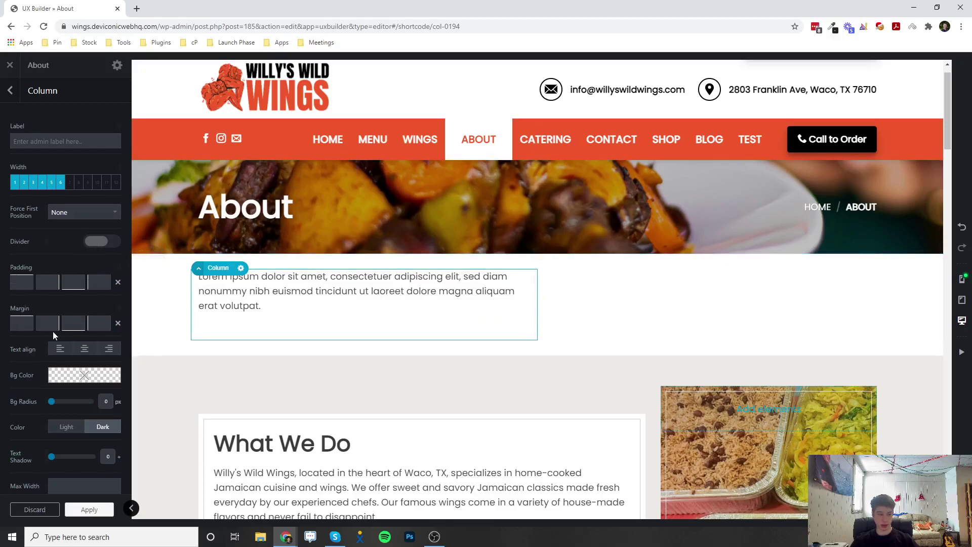
{"action": "scroll", "coordinate": [60, 317], "scroll_direction": "down", "scroll_amount": 1}
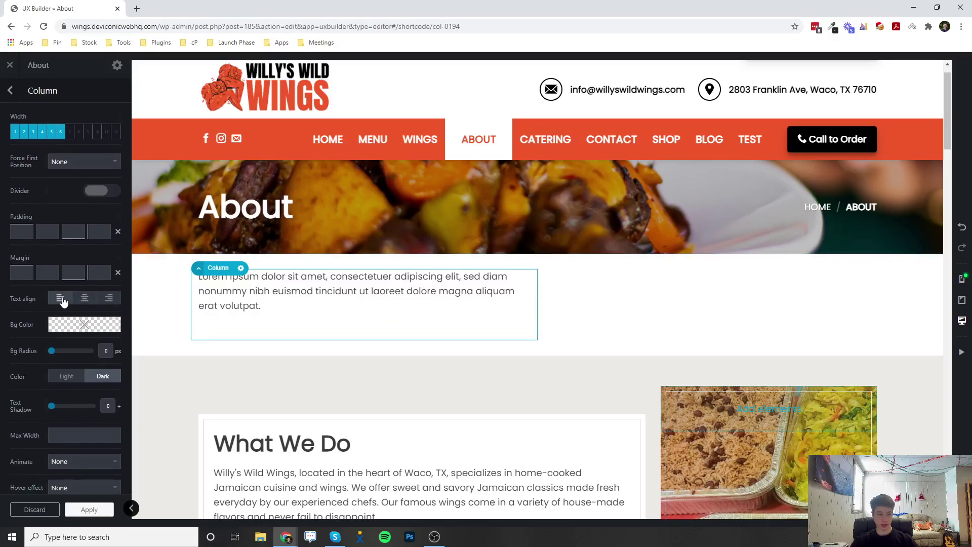
- Set the column's text alignment to right
{"action": "left_click", "coordinate": [60, 299]}
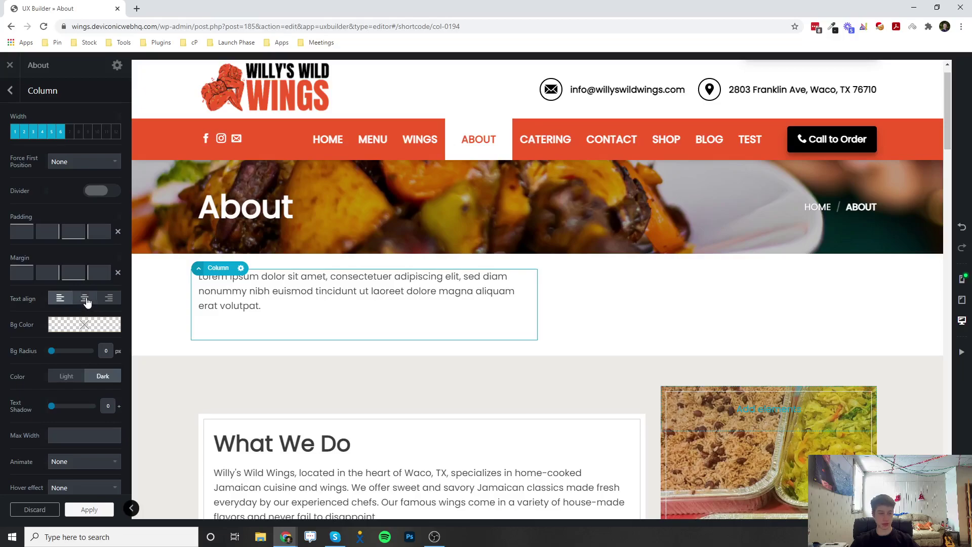
{"action": "left_click", "coordinate": [86, 301]}
{"action": "left_click", "coordinate": [107, 299]}
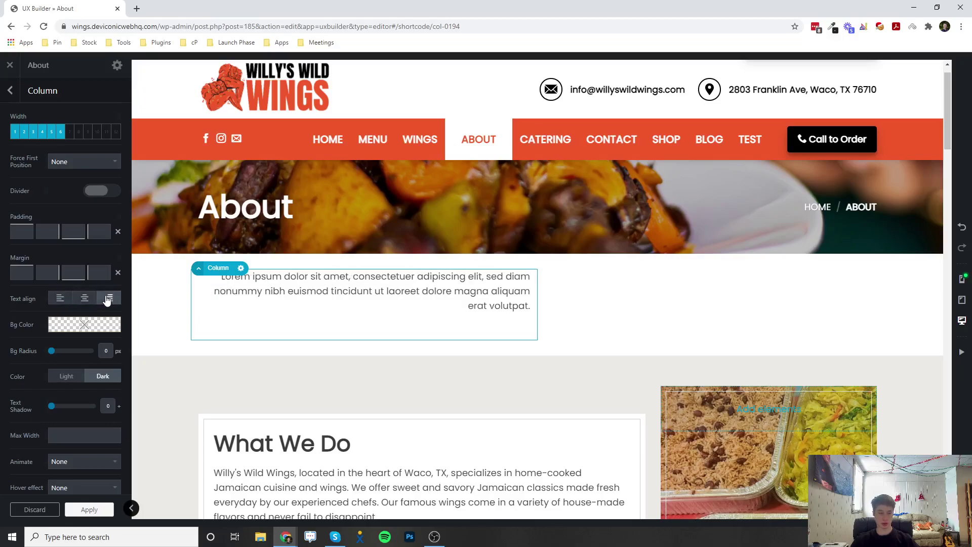
- Give the column a bright red background colour
{"action": "left_click", "coordinate": [71, 325]}
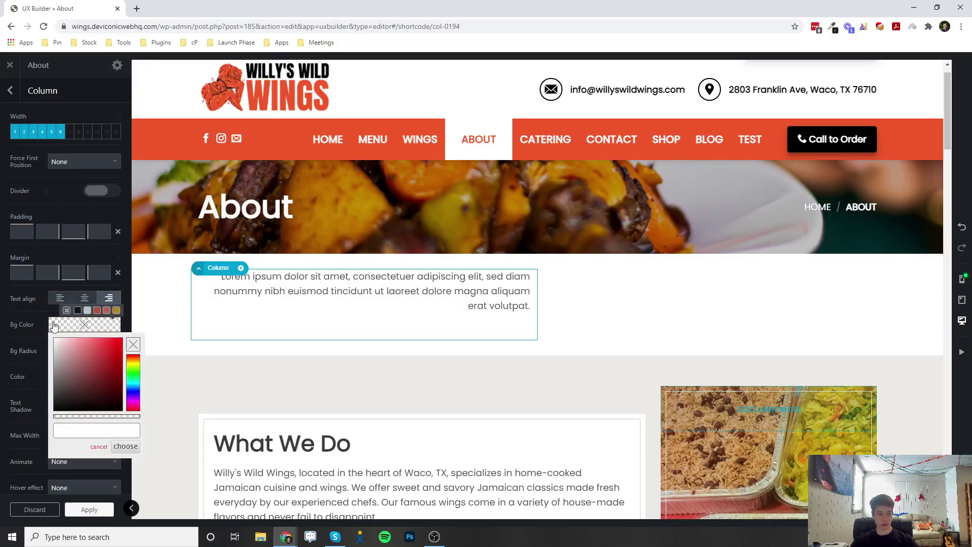
{"action": "left_click", "coordinate": [93, 361]}
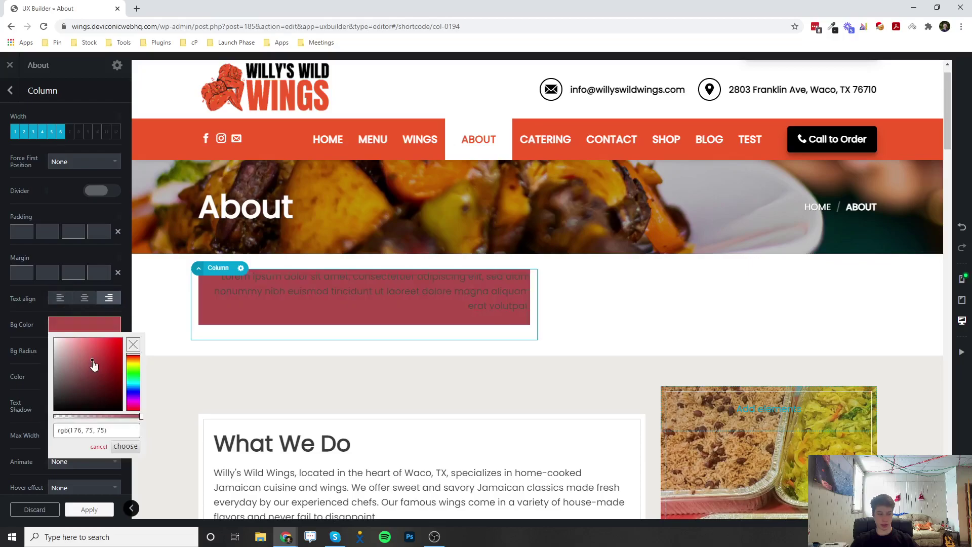
{"action": "left_click", "coordinate": [134, 345]}
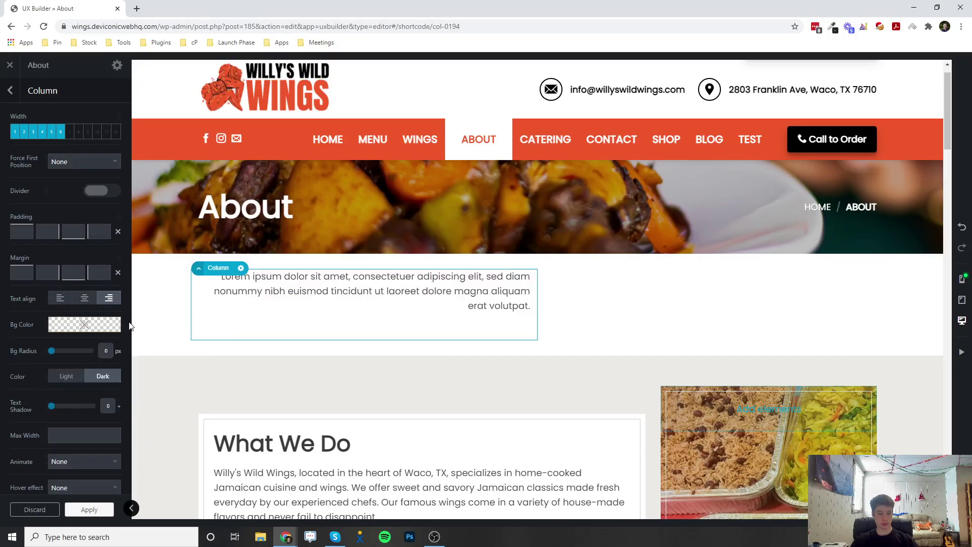
{"action": "left_click", "coordinate": [85, 324]}
{"action": "left_click", "coordinate": [103, 348]}
{"action": "left_click", "coordinate": [124, 316]}
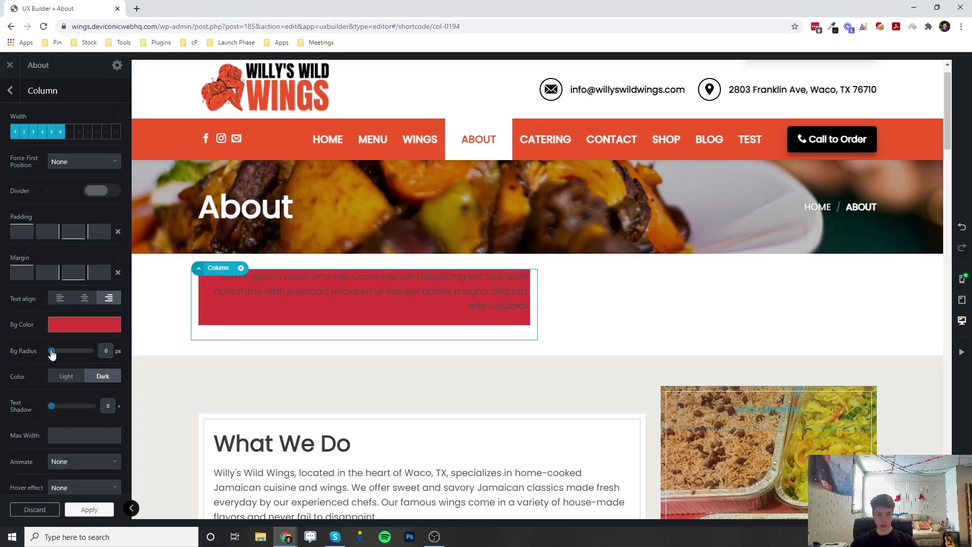
- Round the red column's corners to a 31 px radius and set its colour to Light for white text
{"action": "mouse_move", "coordinate": [52, 352]}
{"action": "left_mouse_down"}
{"action": "mouse_move", "coordinate": [80, 350]}
{"action": "mouse_move", "coordinate": [64, 352]}
{"action": "left_mouse_up"}
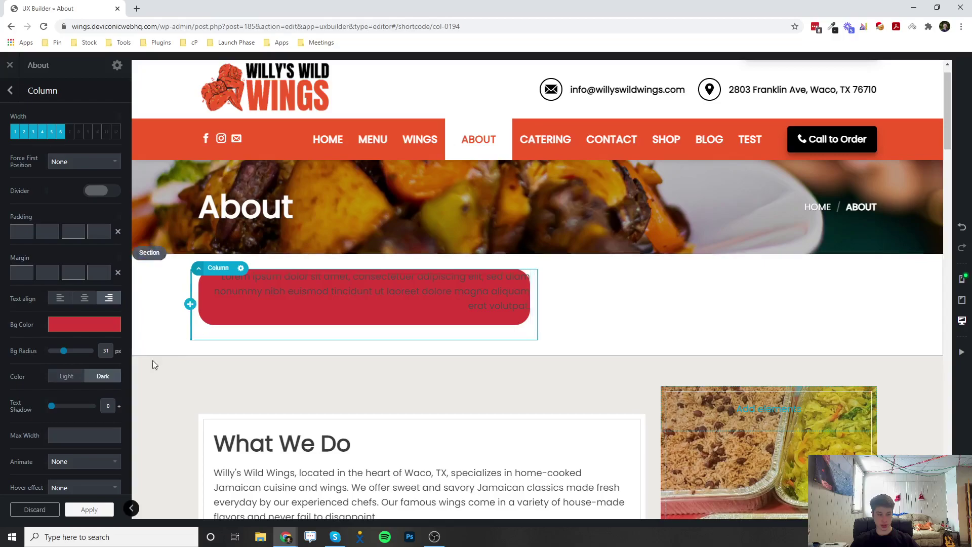
{"action": "left_click", "coordinate": [70, 383]}
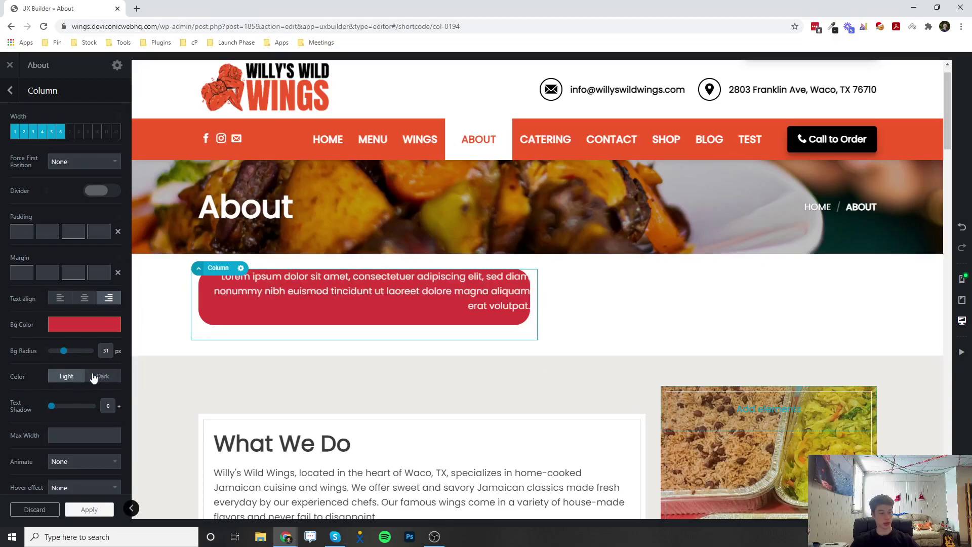
{"action": "left_click", "coordinate": [96, 379]}
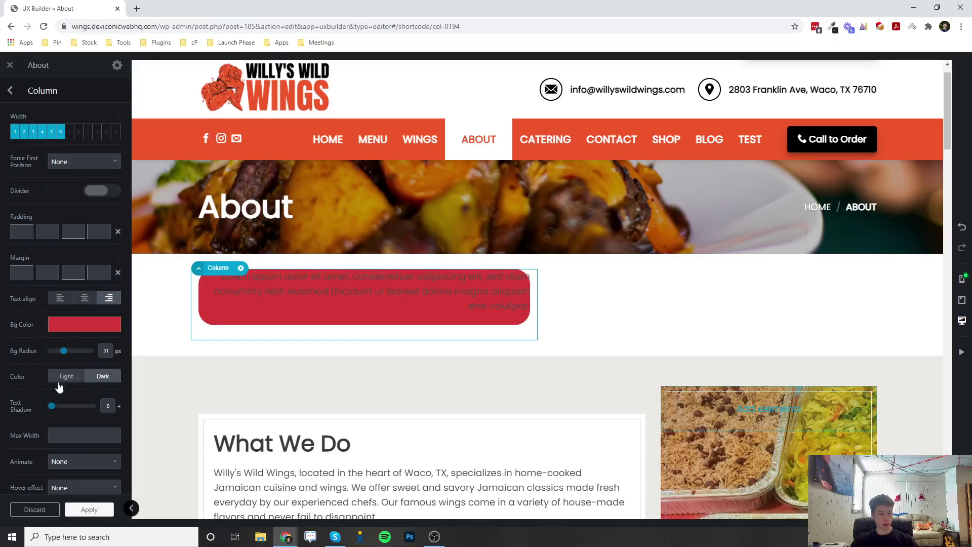
{"action": "left_click", "coordinate": [59, 383]}
{"action": "mouse_move", "coordinate": [51, 406]}
{"action": "left_mouse_down"}
{"action": "mouse_move", "coordinate": [83, 409]}
{"action": "mouse_move", "coordinate": [51, 407]}
{"action": "left_mouse_up"}
{"action": "scroll", "coordinate": [50, 408], "scroll_direction": "down", "scroll_amount": 3}
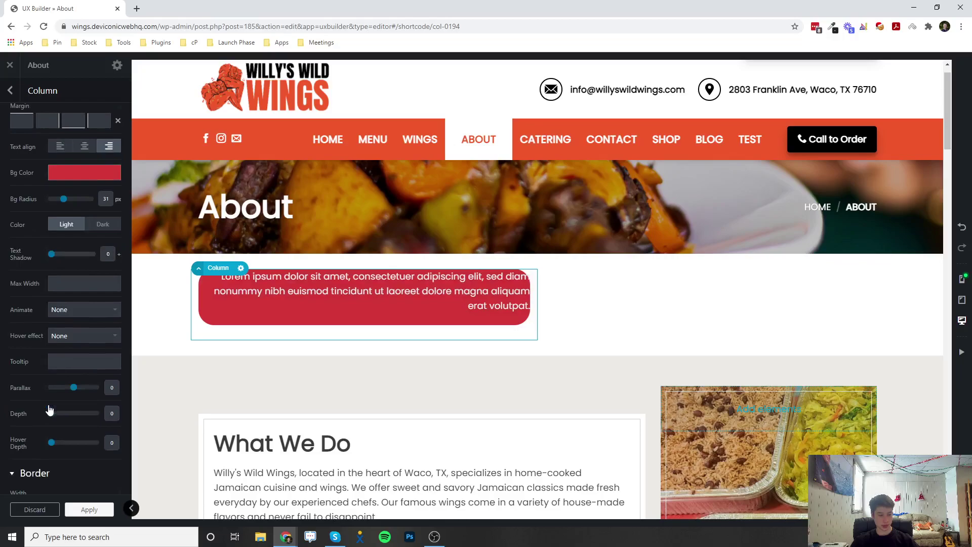
{"action": "scroll", "coordinate": [49, 409], "scroll_direction": "down", "scroll_amount": 5}
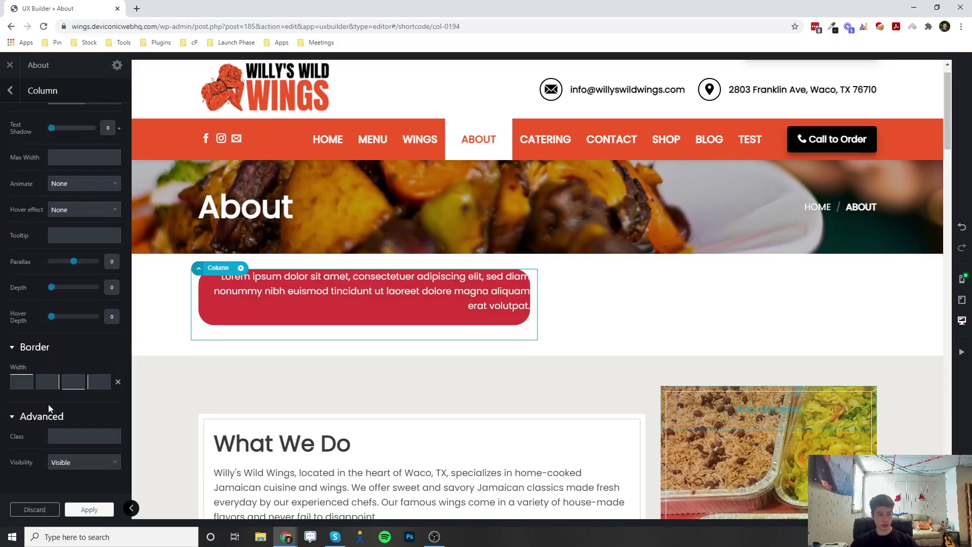
{"action": "scroll", "coordinate": [48, 407], "scroll_direction": "up", "scroll_amount": 12}
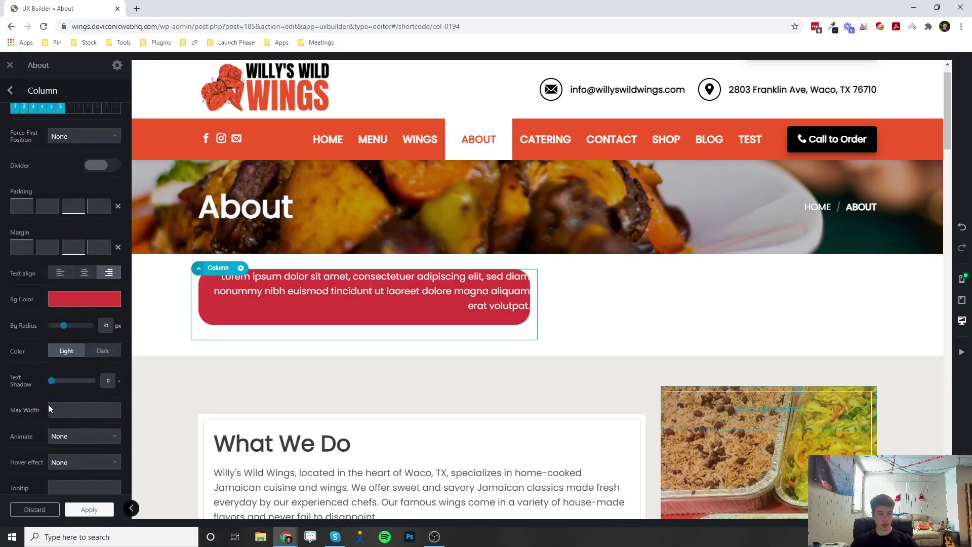